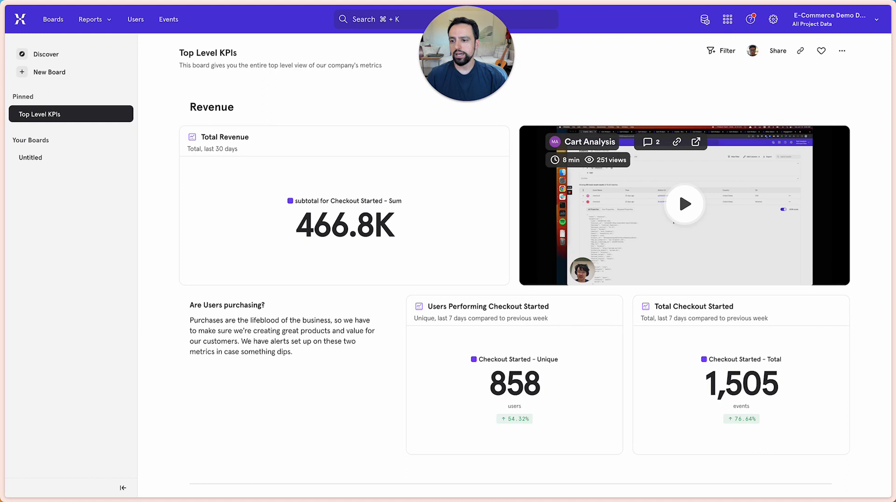
# On the Untitled board, add a Spark block asking 'What do our users do after they login using iOS?'
pyautogui.click(37, 159)
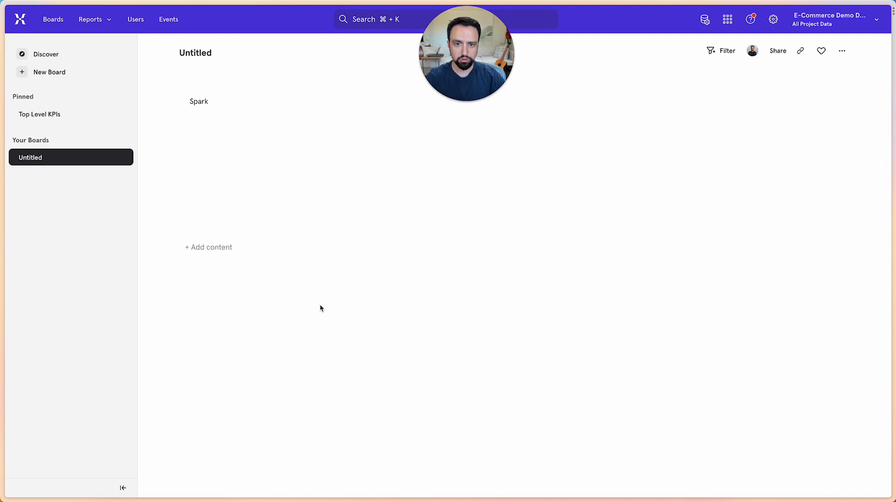
pyautogui.click(218, 248)
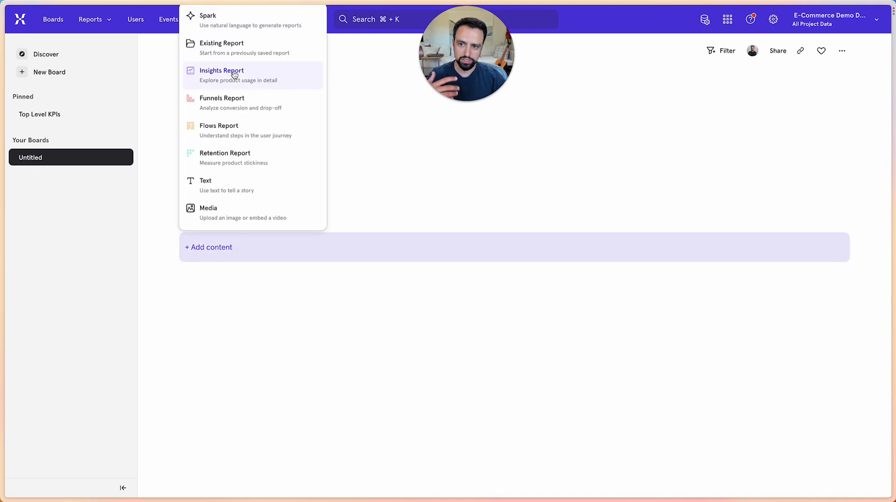
pyautogui.click(215, 23)
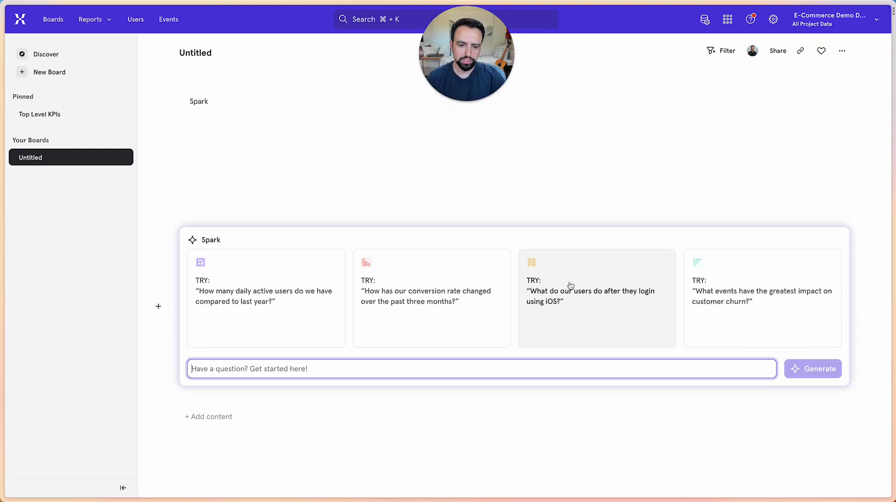
pyautogui.click(571, 307)
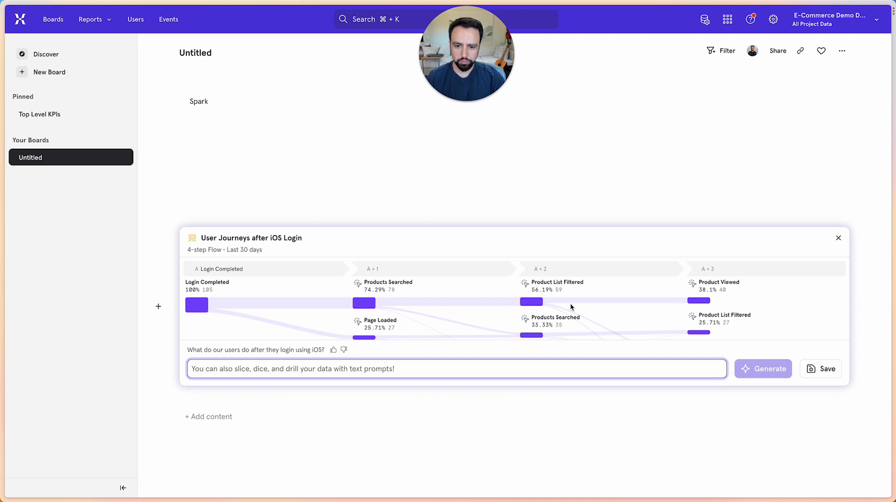
pyautogui.scroll(-2, 571, 306)
pyautogui.scroll(2, 571, 306)
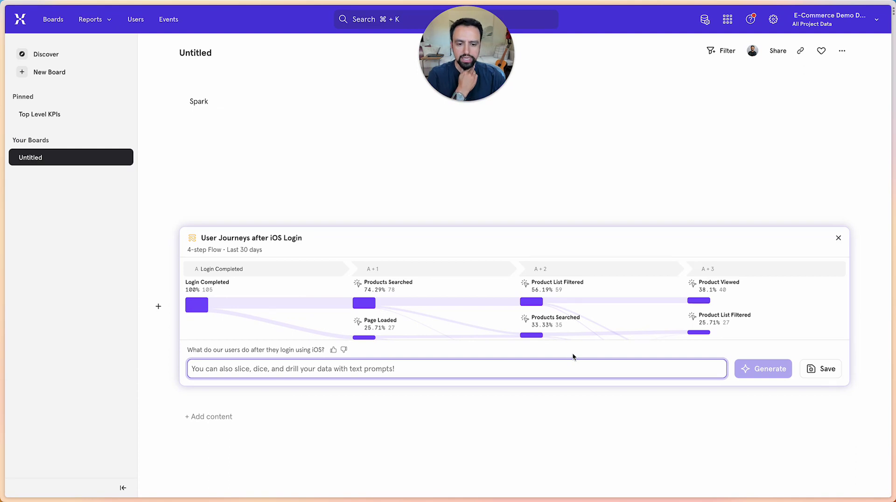
# Save the iOS login flow report and ask Spark for conversion from login through search, viewed item, cart to checkout
pyautogui.click(815, 370)
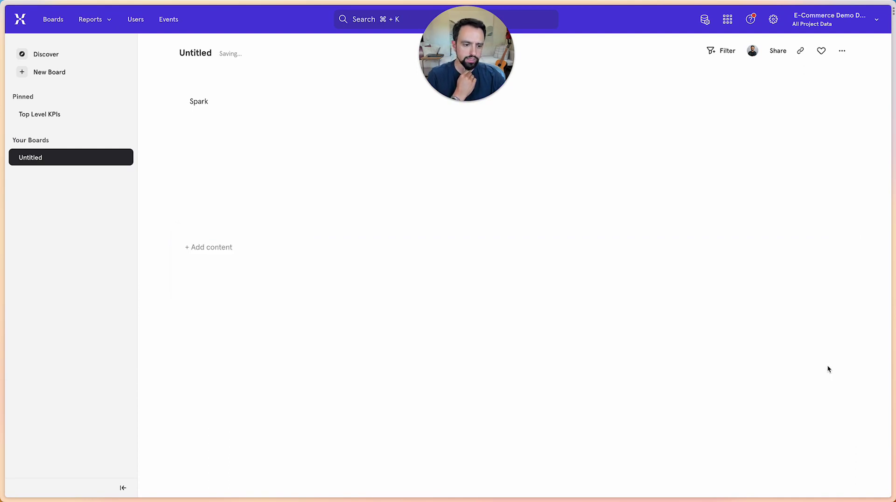
pyautogui.click(209, 416)
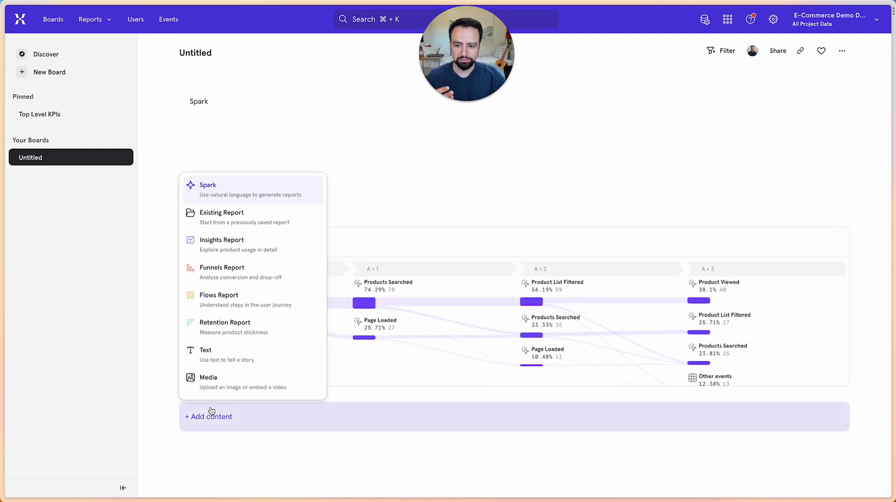
pyautogui.click(208, 188)
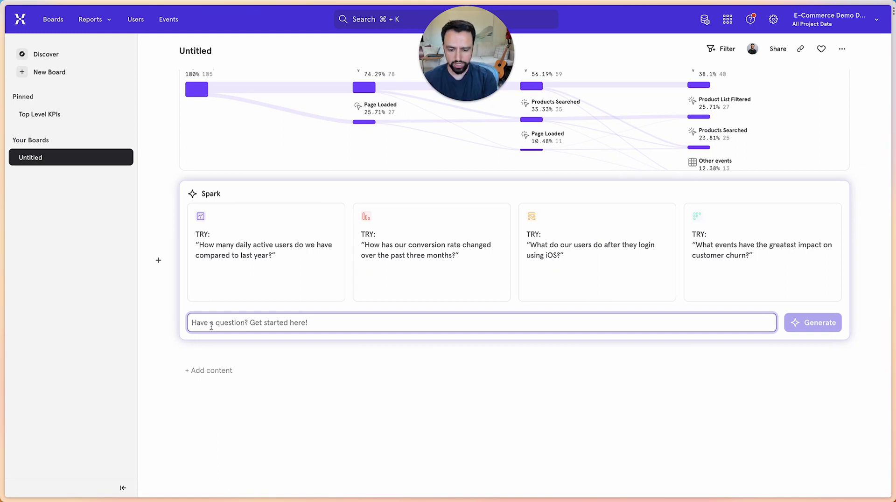
pyautogui.write('what is ')
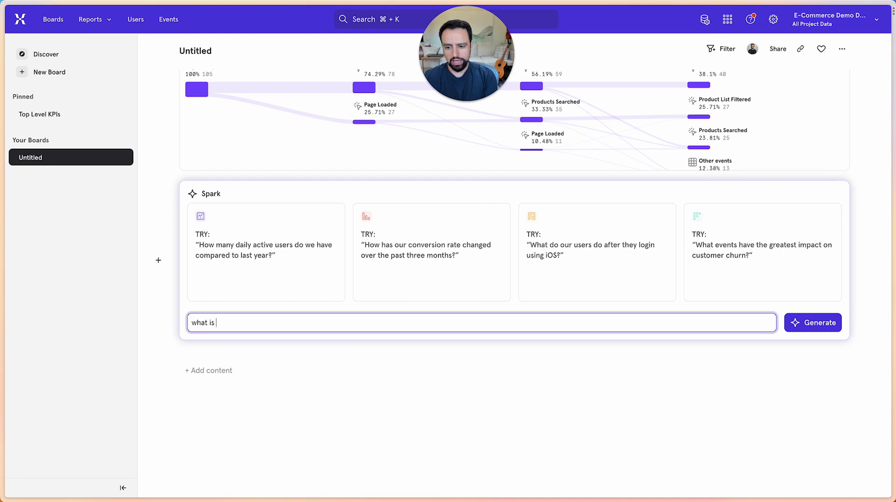
pyautogui.write('my conver')
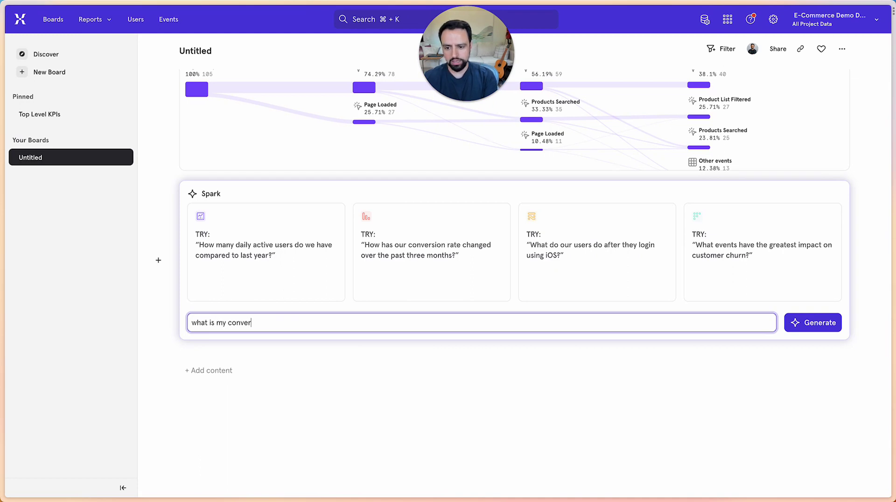
pyautogui.write('sion rate from lo')
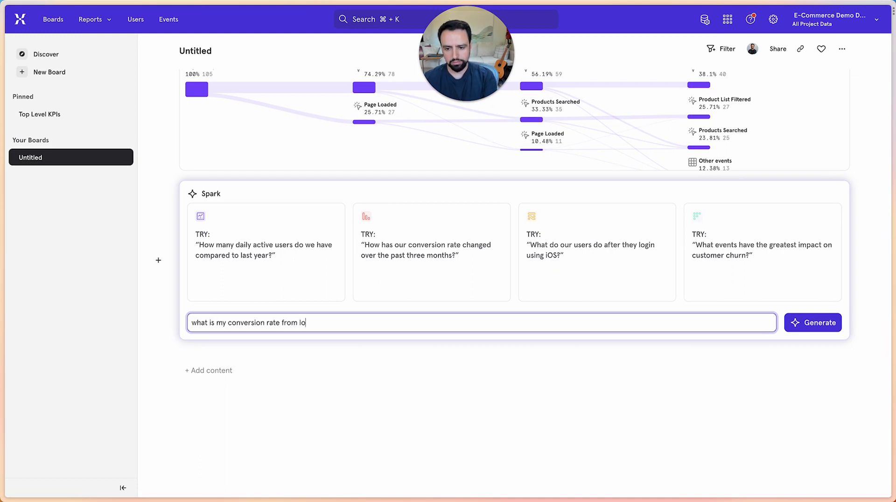
pyautogui.write('gin to searc')
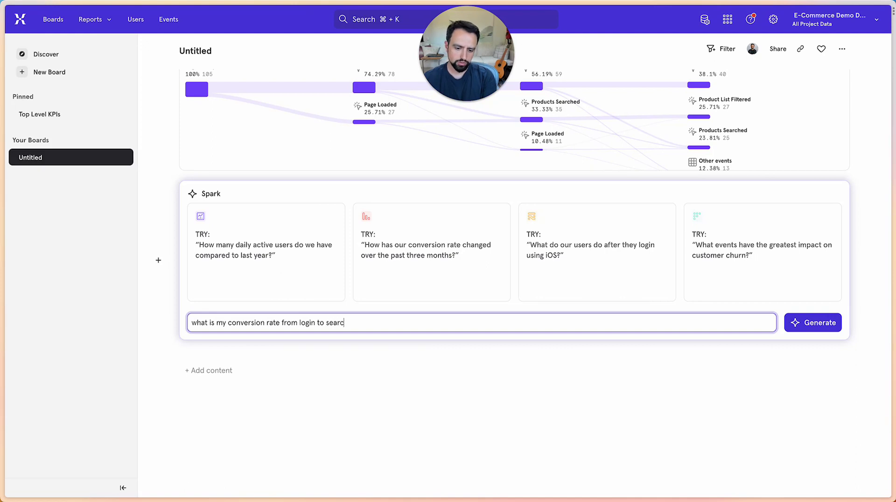
pyautogui.write('h to viewed item t')
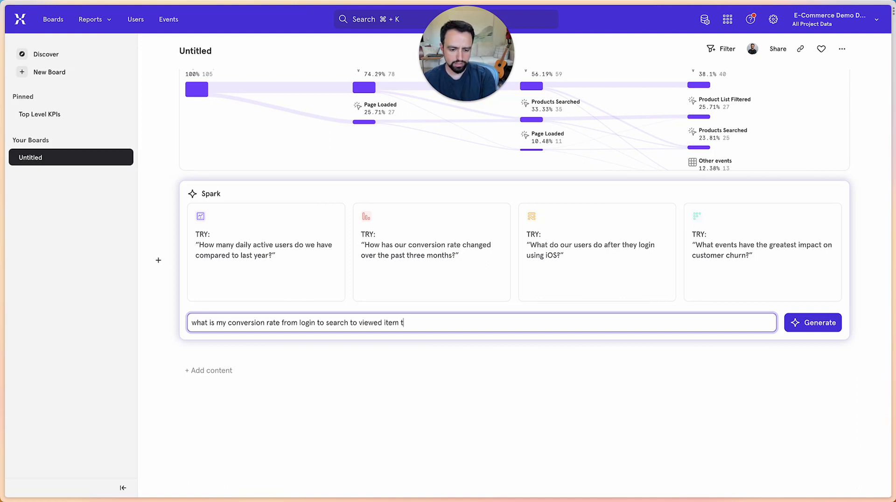
pyautogui.write('o add to cart to checkout?')
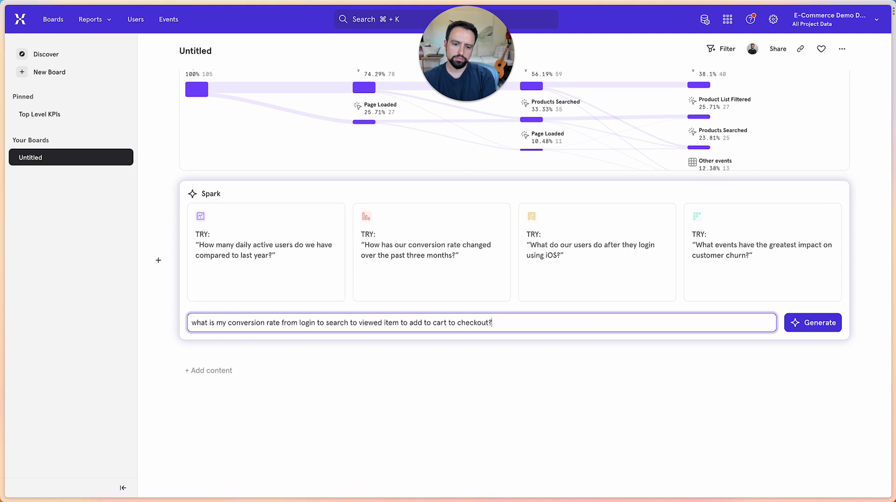
pyautogui.press('Return')
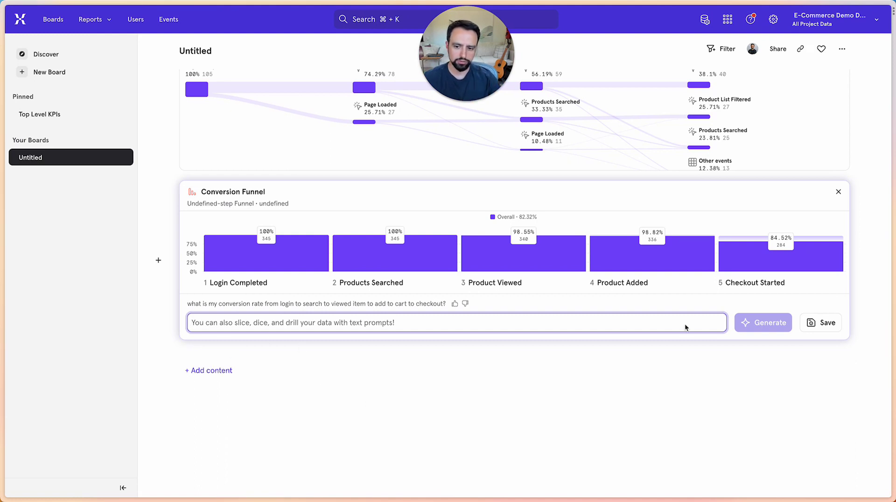
# Save the conversion funnel and ask Spark 'what campaign contributed most to revenue?'
pyautogui.click(822, 324)
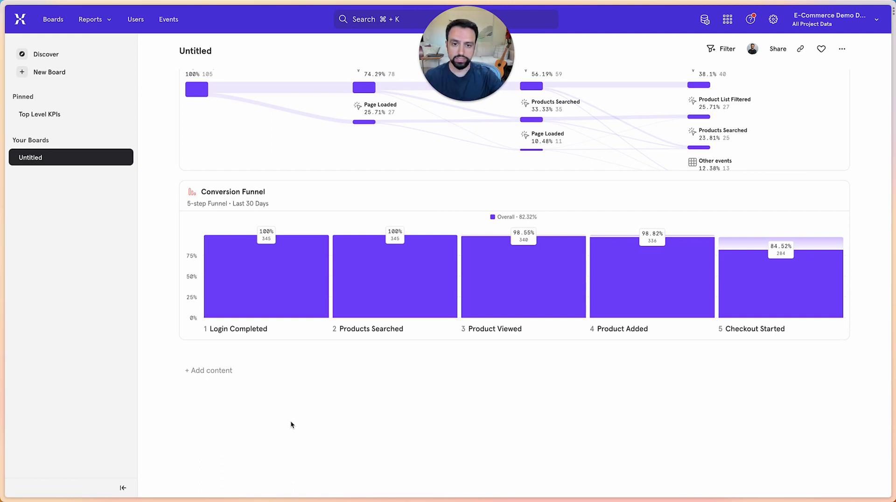
pyautogui.click(208, 372)
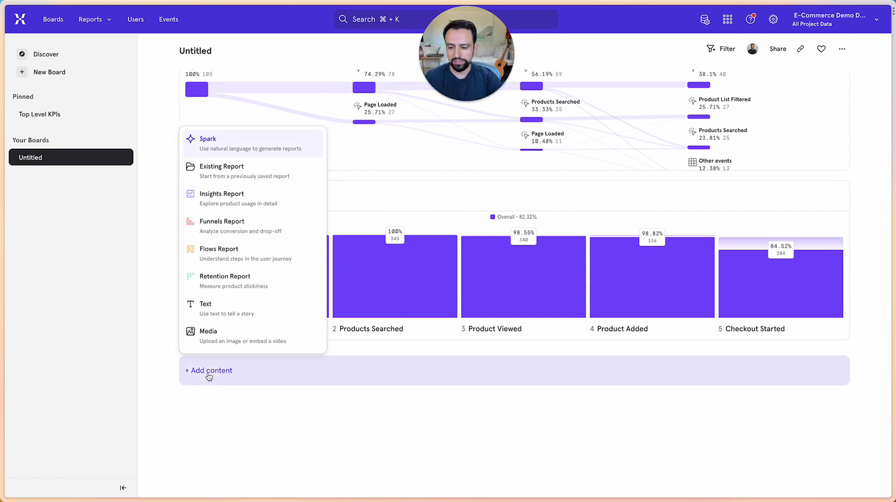
pyautogui.click(218, 145)
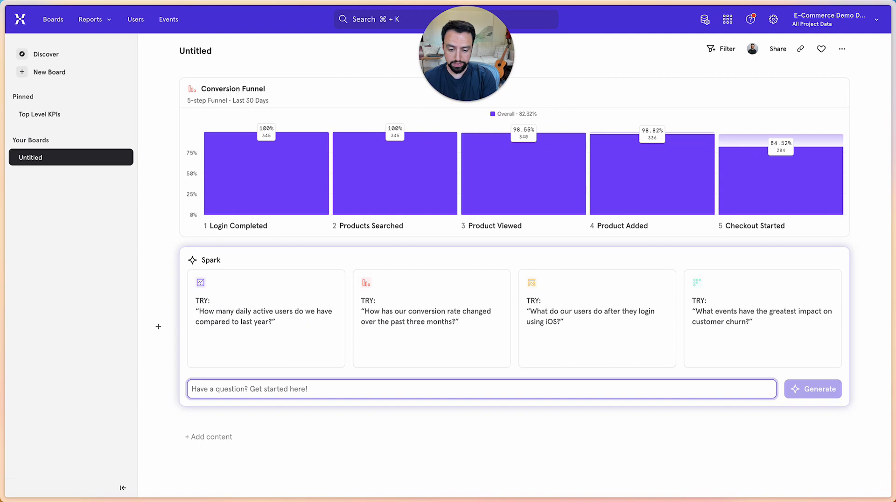
pyautogui.write('what campa')
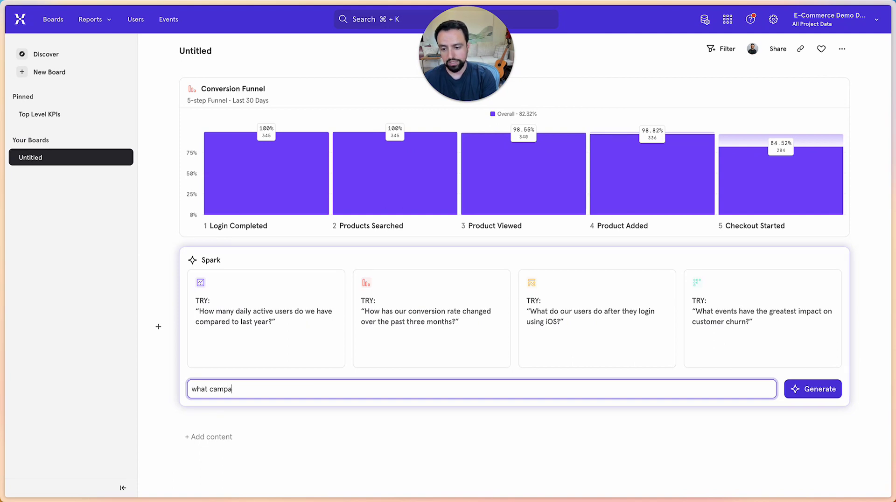
pyautogui.write('ign contri')
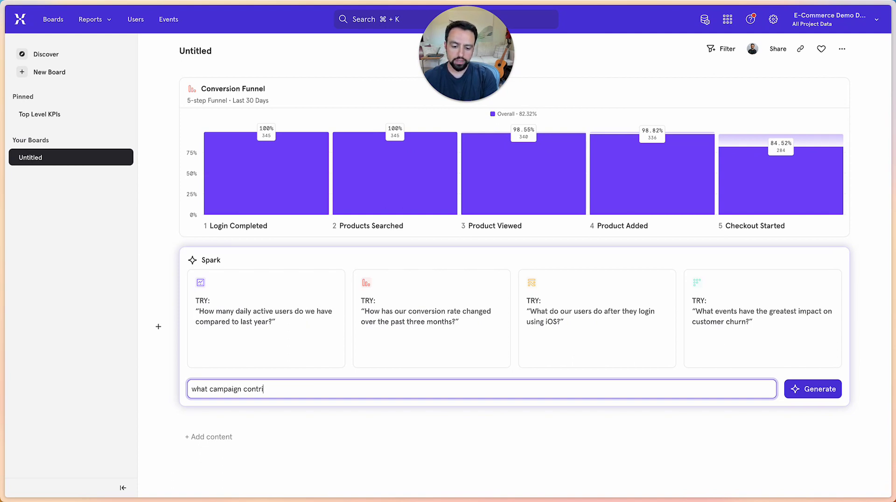
pyautogui.write('buted most to revenue?')
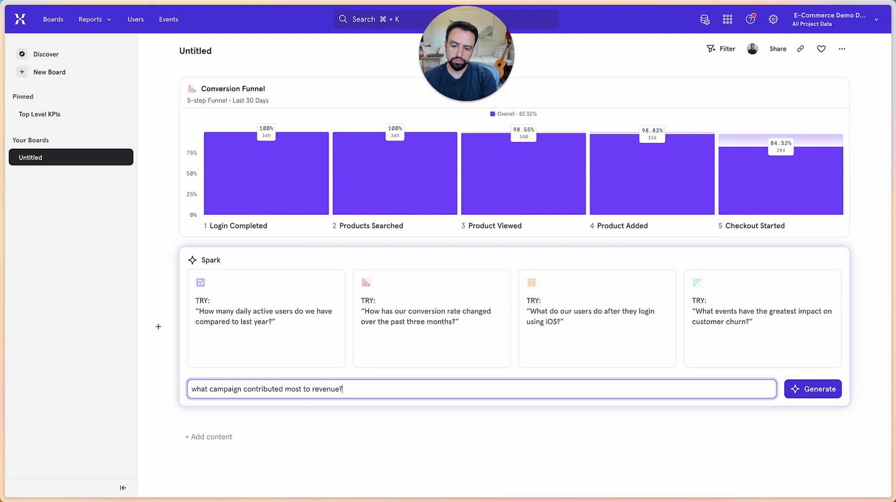
pyautogui.press('Return')
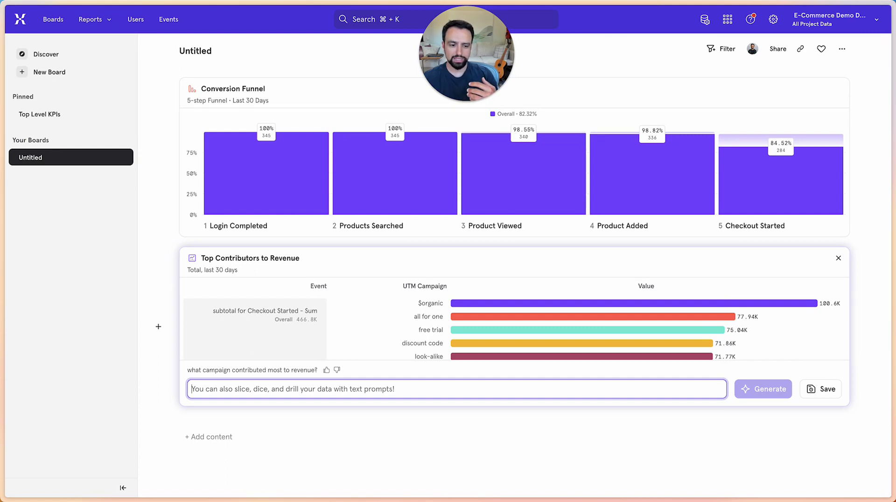
# Save the Top Contributors to Revenue report and ask Spark 'what's my per campaign roas?'
pyautogui.click(825, 393)
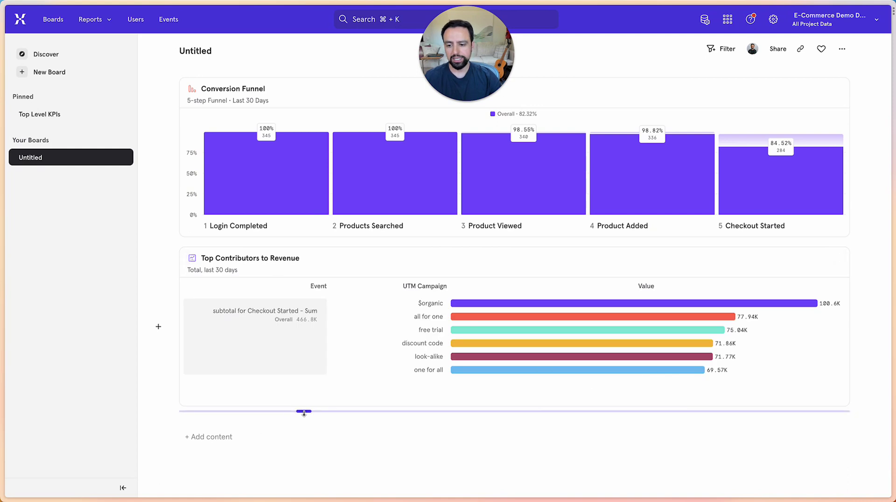
pyautogui.click(224, 440)
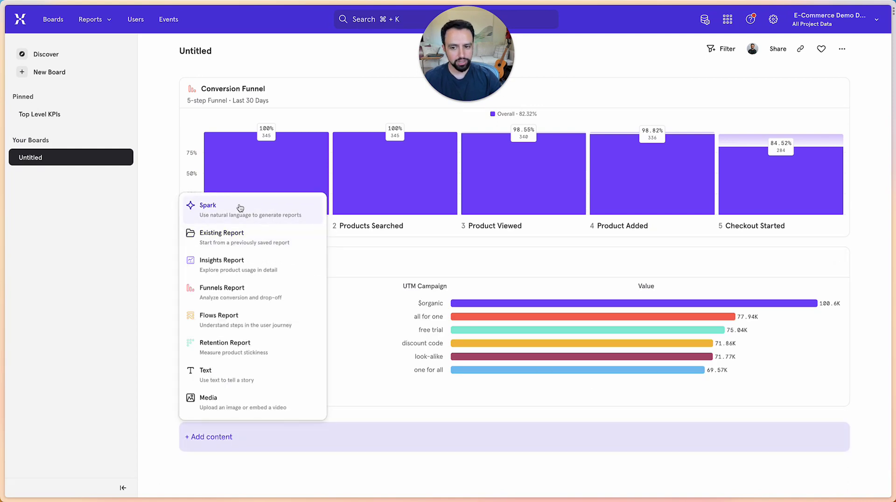
pyautogui.click(240, 208)
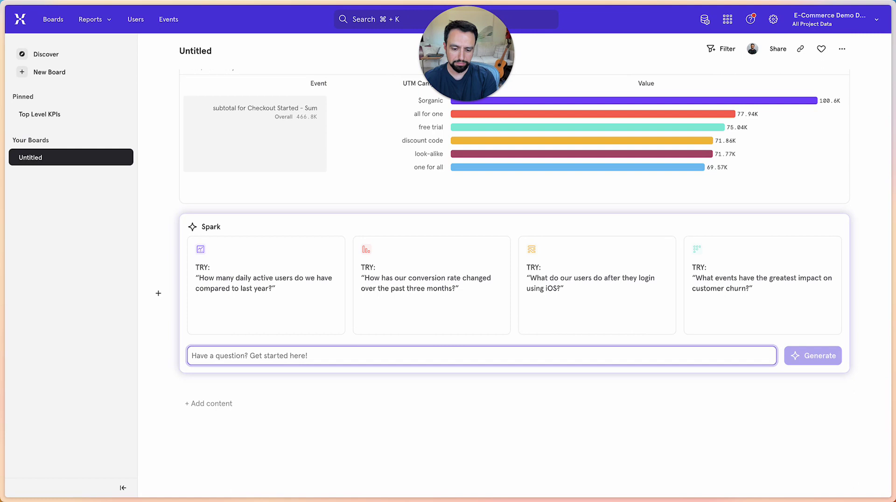
pyautogui.write("what's")
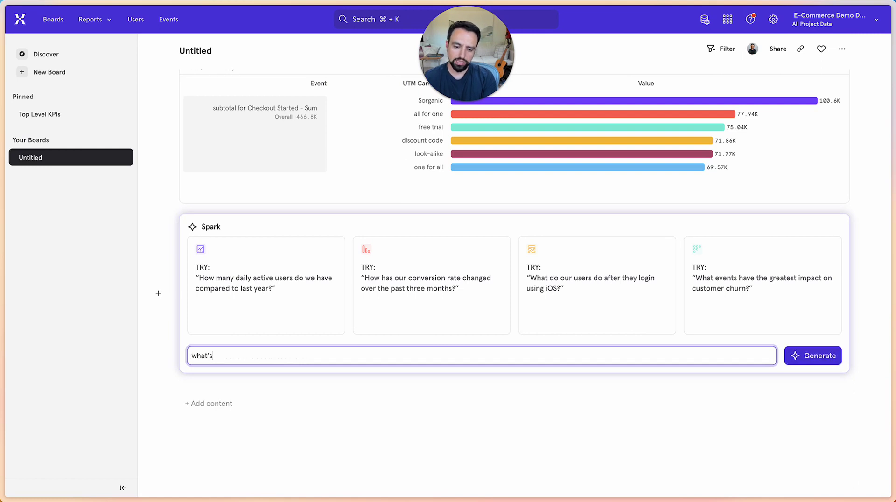
pyautogui.write(' my per cam')
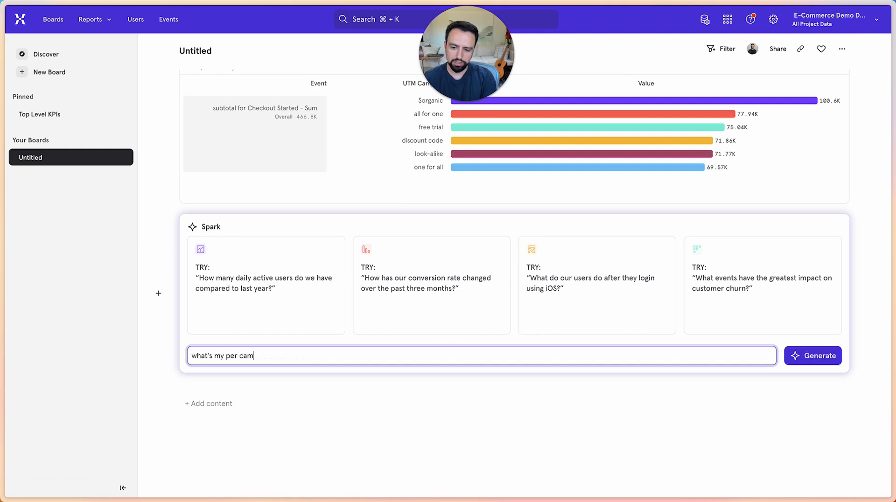
pyautogui.write('paign ro')
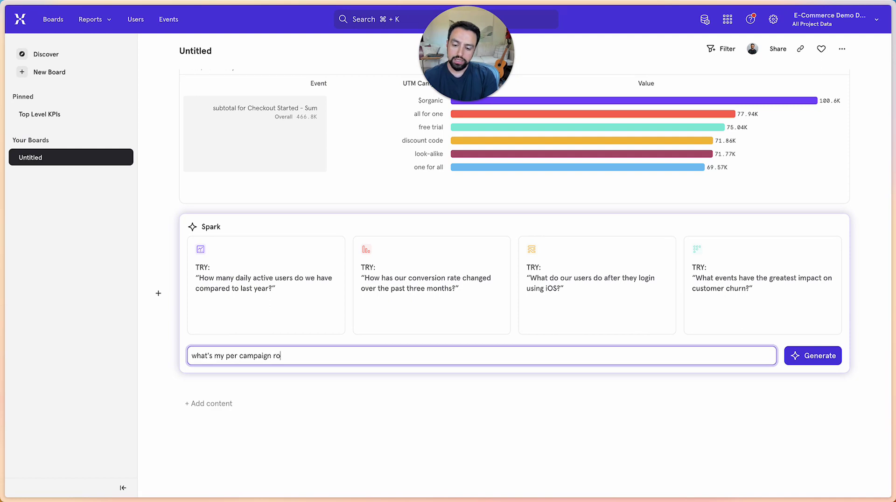
pyautogui.write('as?')
pyautogui.press('Return')
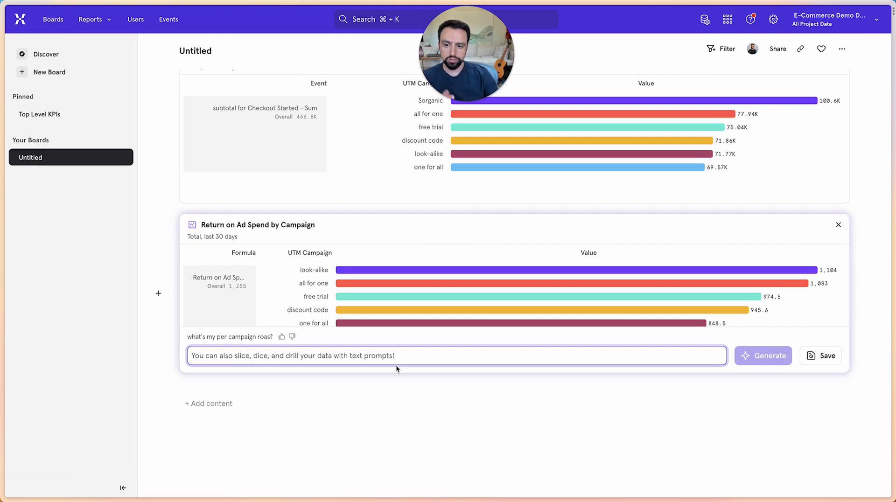
pyautogui.click(278, 228)
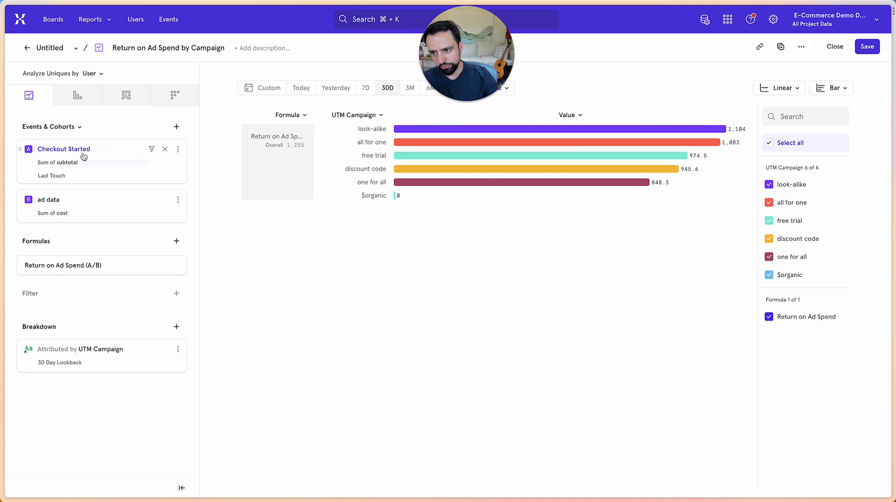
pyautogui.moveTo(79, 155)
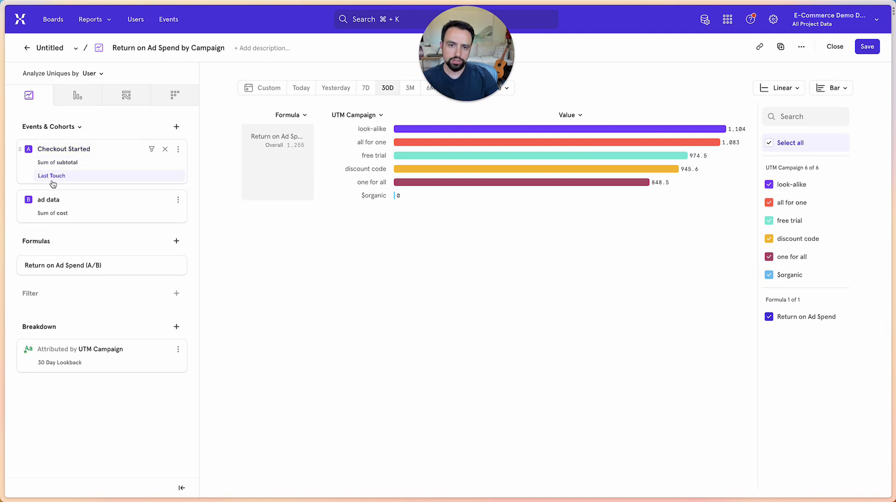
pyautogui.moveTo(53, 183)
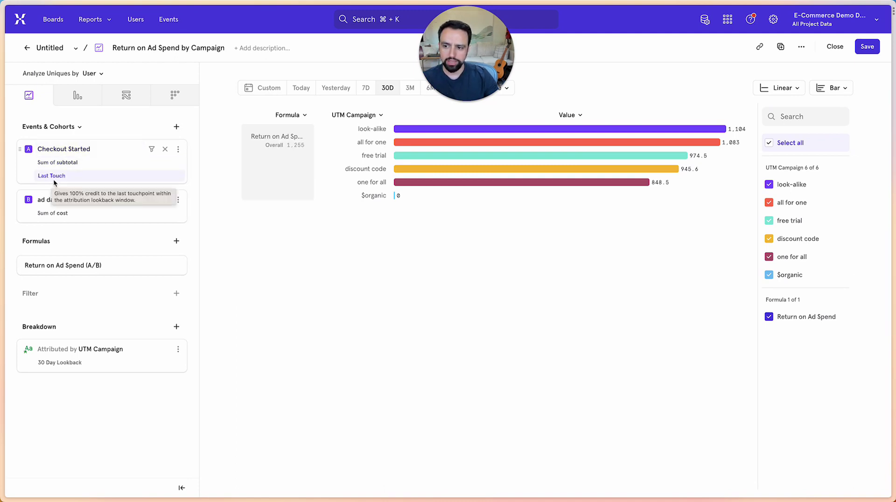
pyautogui.click(55, 178)
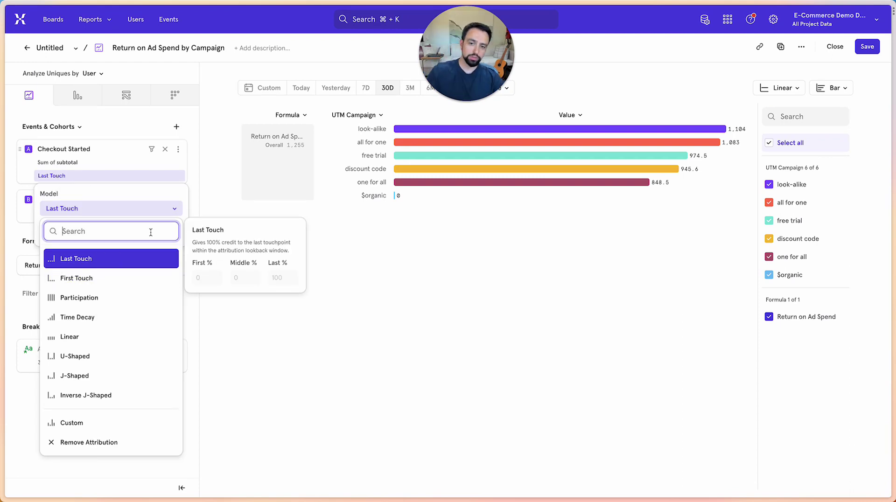
# Follow up on the ROAS report with 'use first touch attribution instead'
pyautogui.click(26, 47)
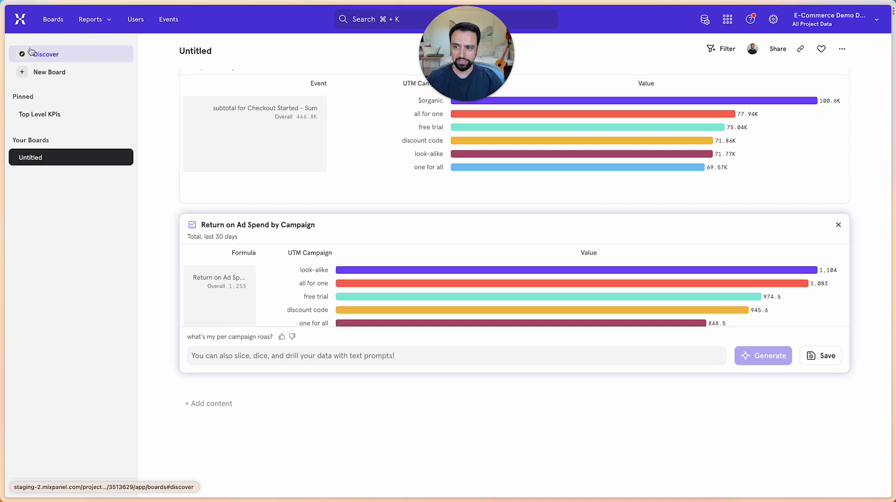
pyautogui.click(270, 361)
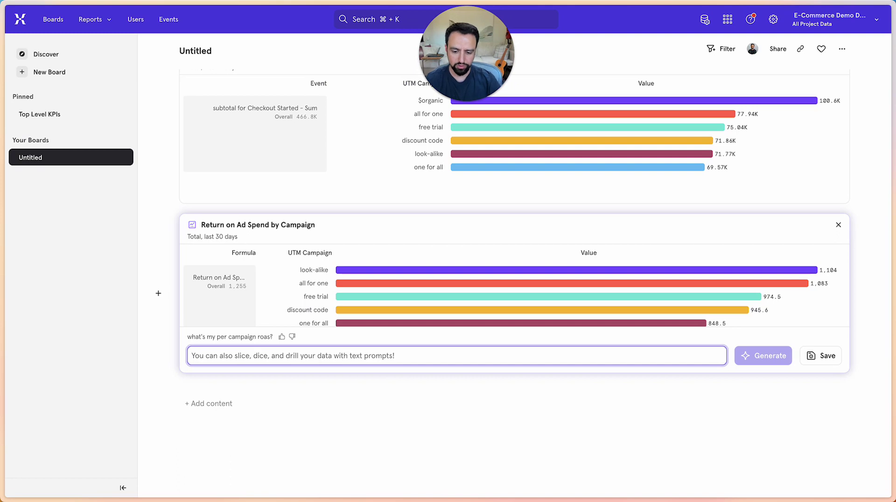
pyautogui.write('use fi')
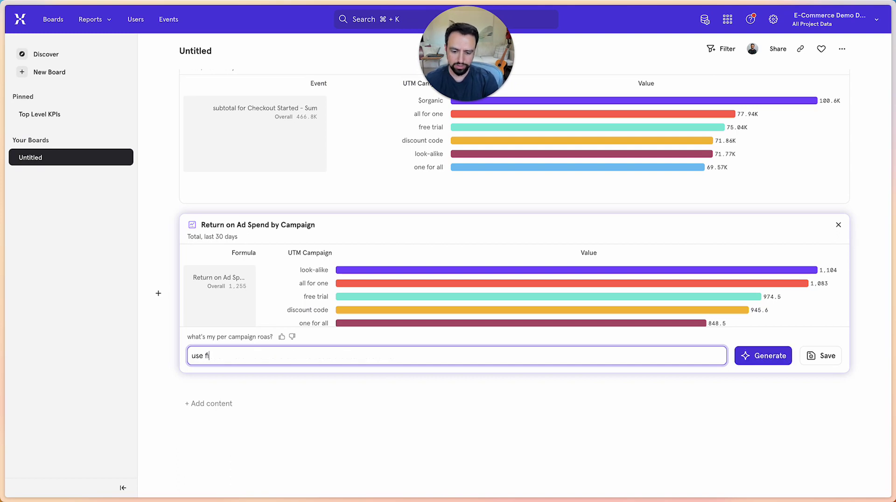
pyautogui.write('rst touch attri')
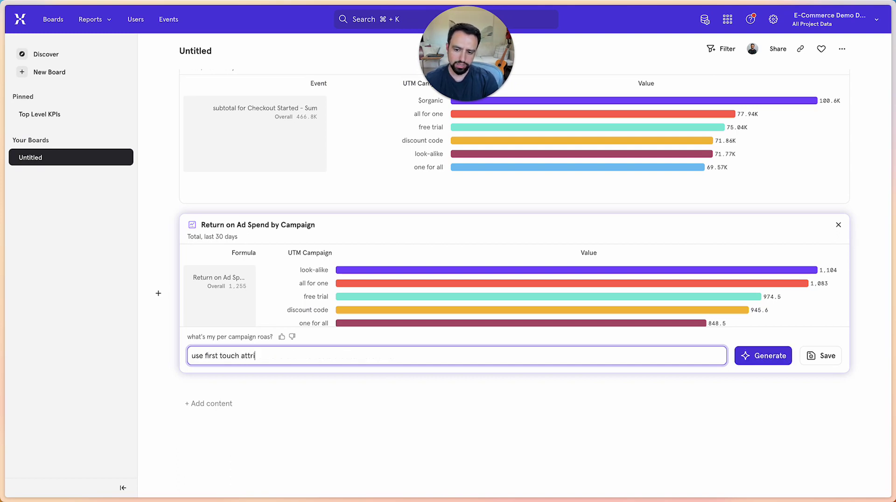
pyautogui.write('bution instead')
pyautogui.press('Return')
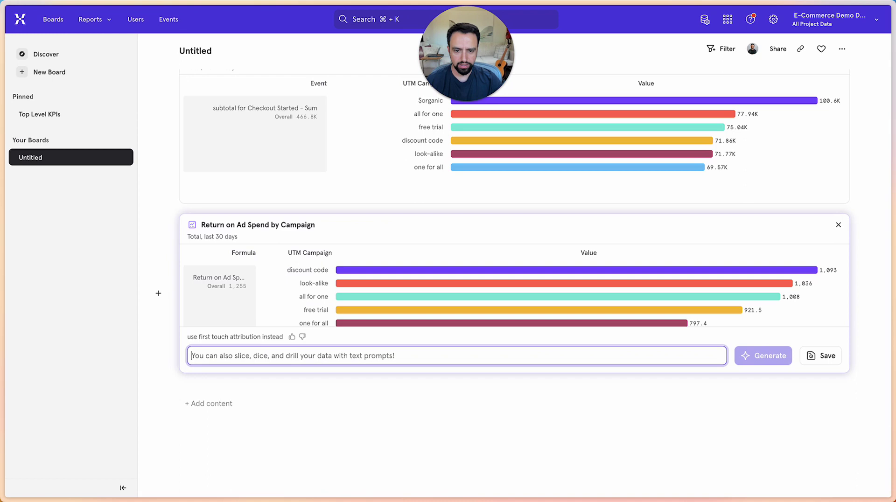
pyautogui.click(215, 226)
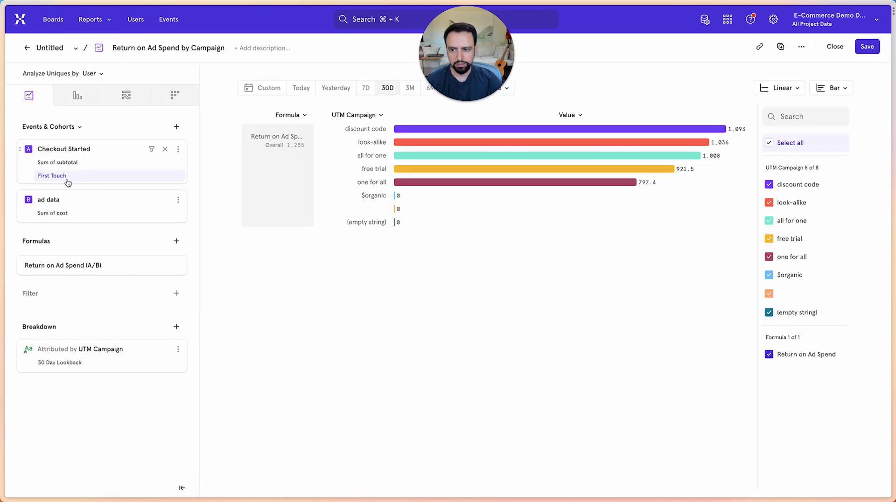
pyautogui.moveTo(68, 183)
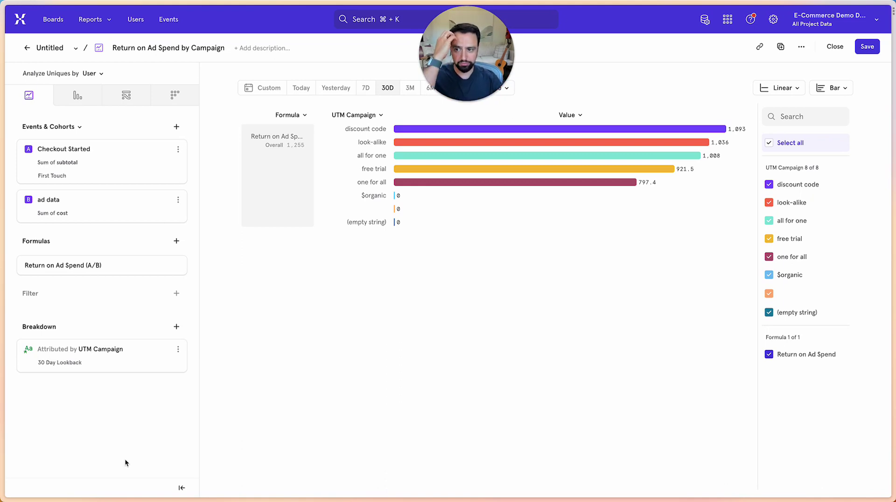
pyautogui.click(28, 48)
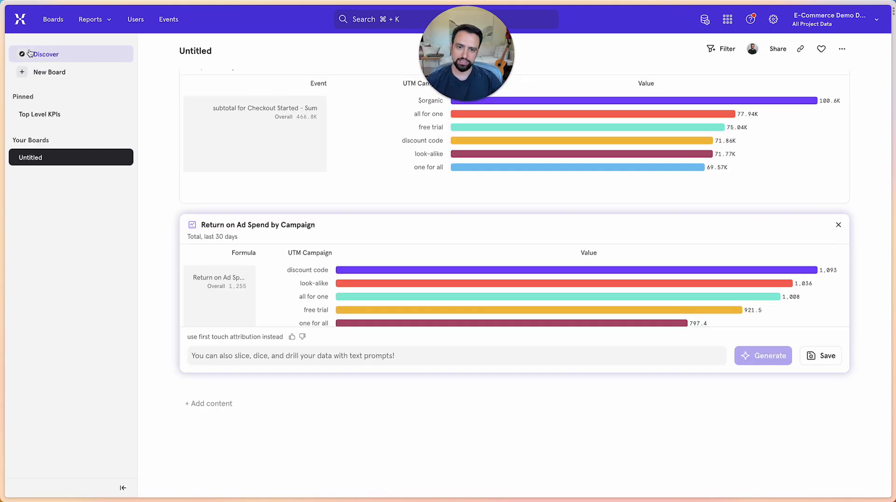